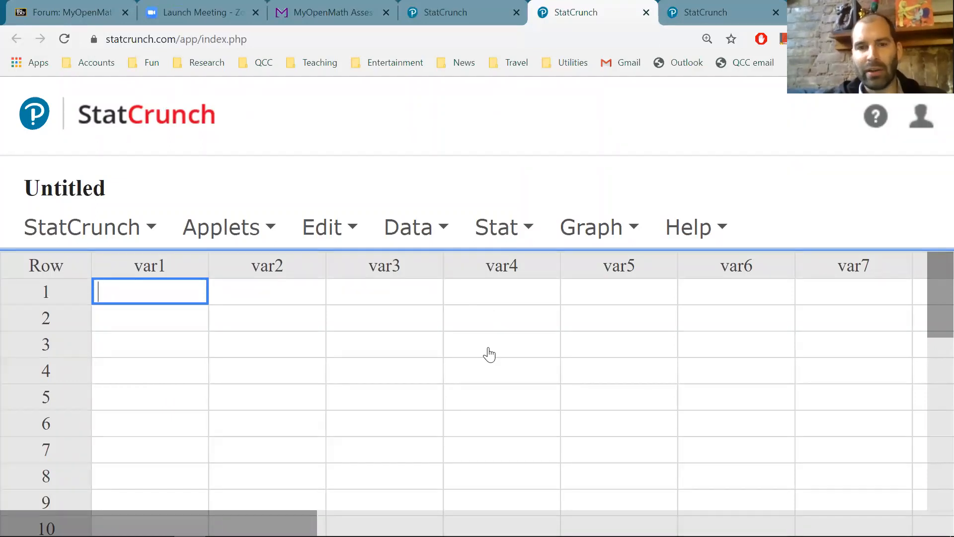
- Open the Normal distribution calculator
click(527, 229)
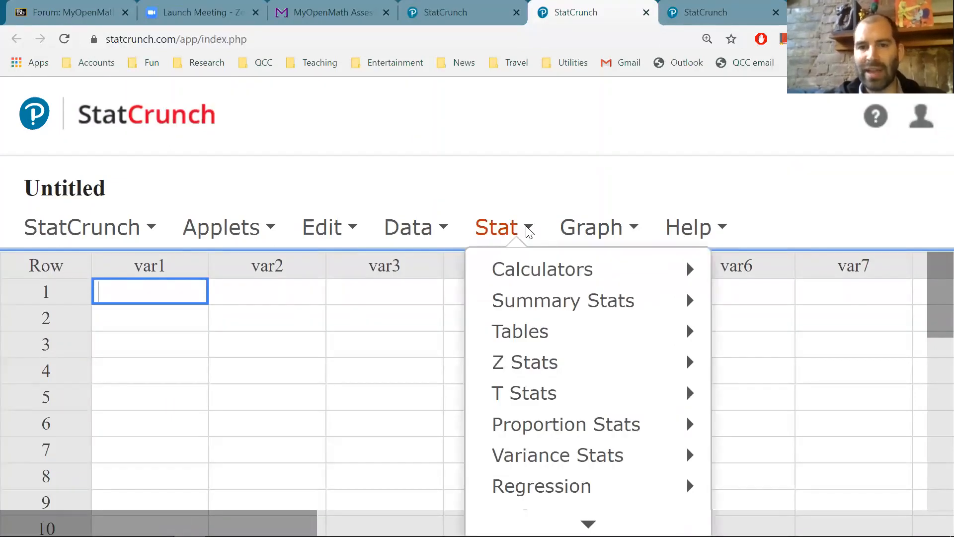
mouse_move(528, 273)
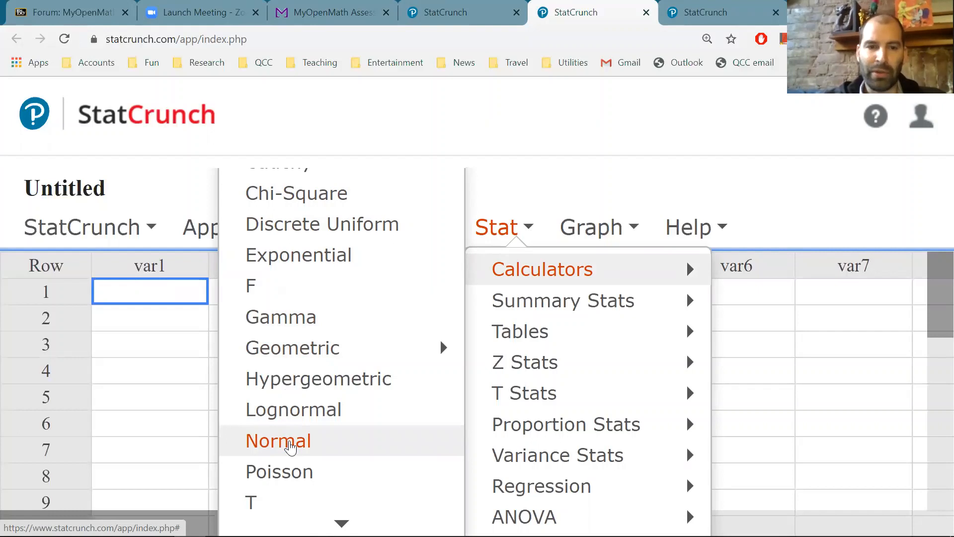
click(290, 447)
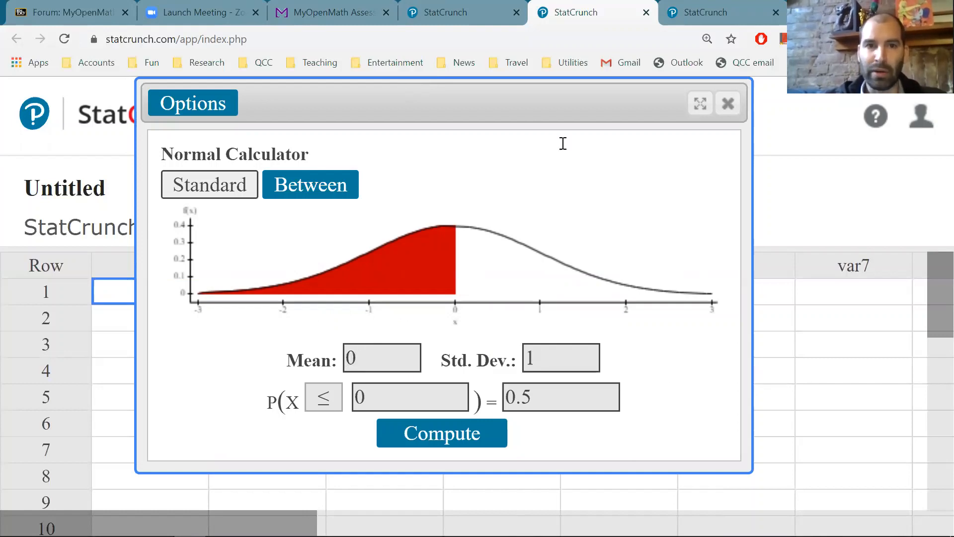
- Check the SAT problem in MyOpenMath and set the StatCrunch Normal calculator's mean to 1100 and standard deviation to 200
click(347, 7)
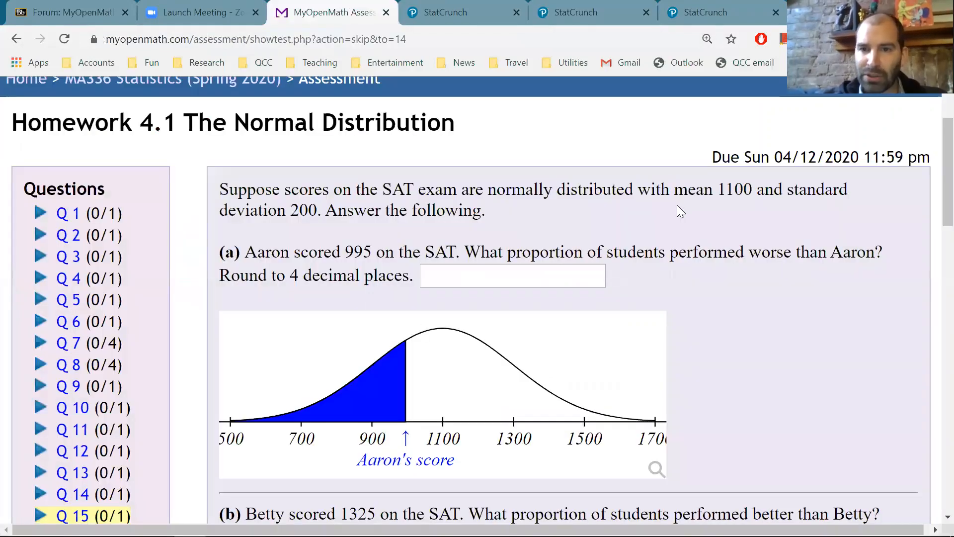
click(584, 8)
drag(358, 356, 339, 357)
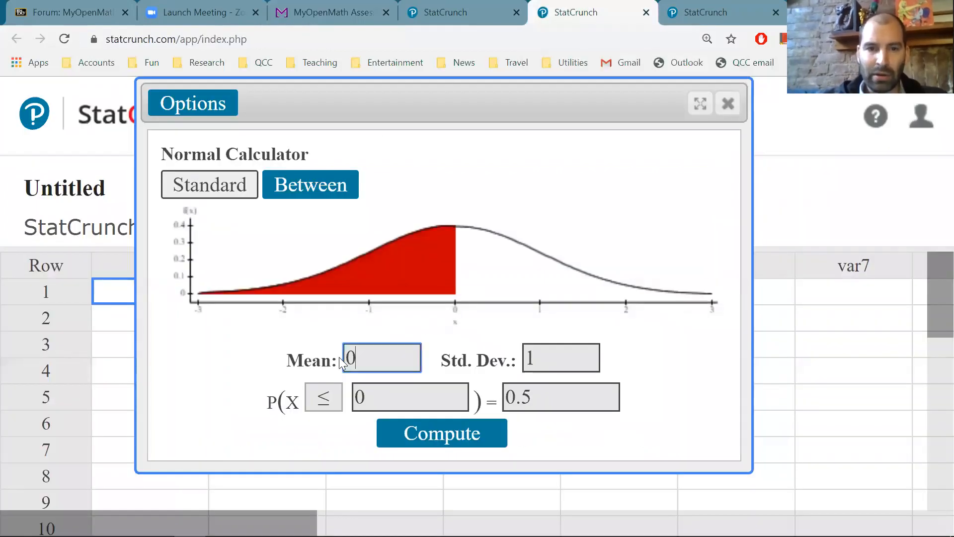
text(1100)
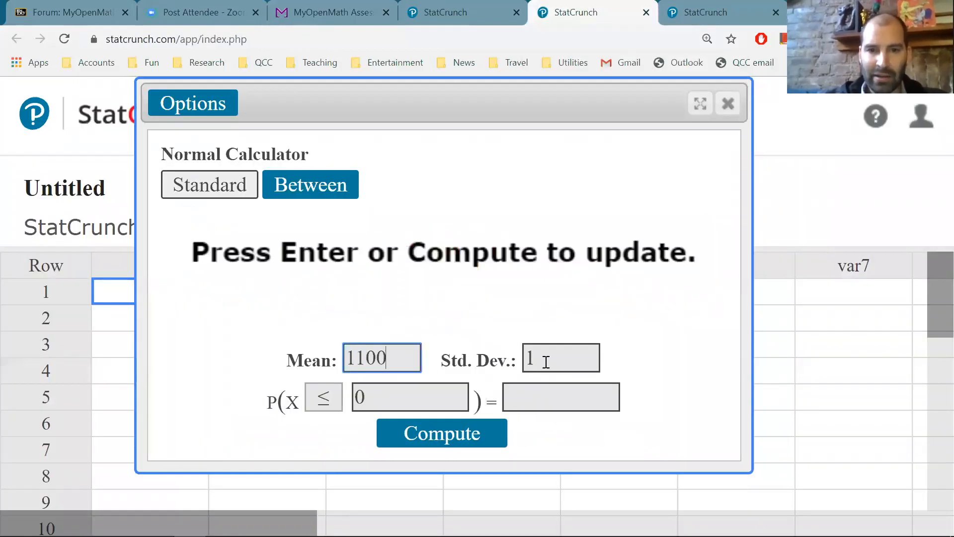
click(554, 362)
key(BackSpace)
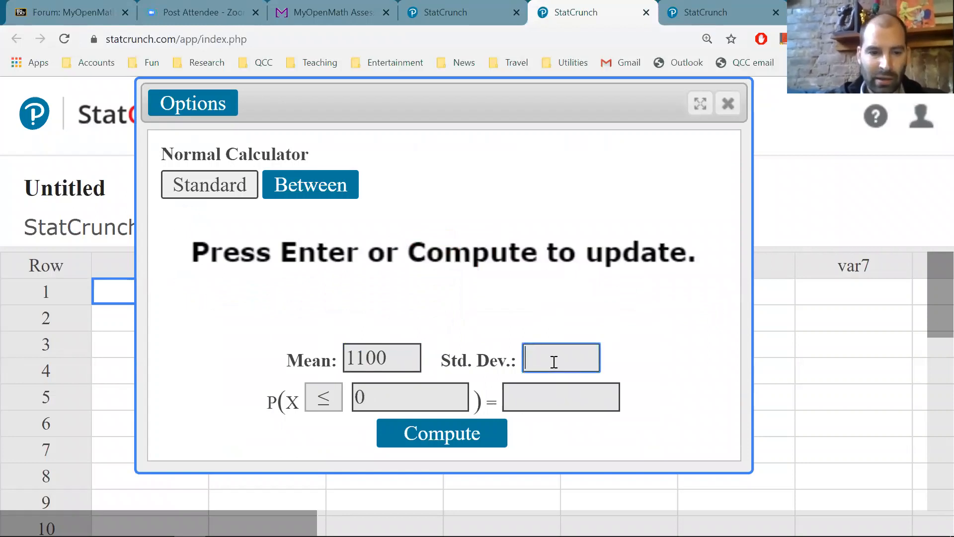
text(200)
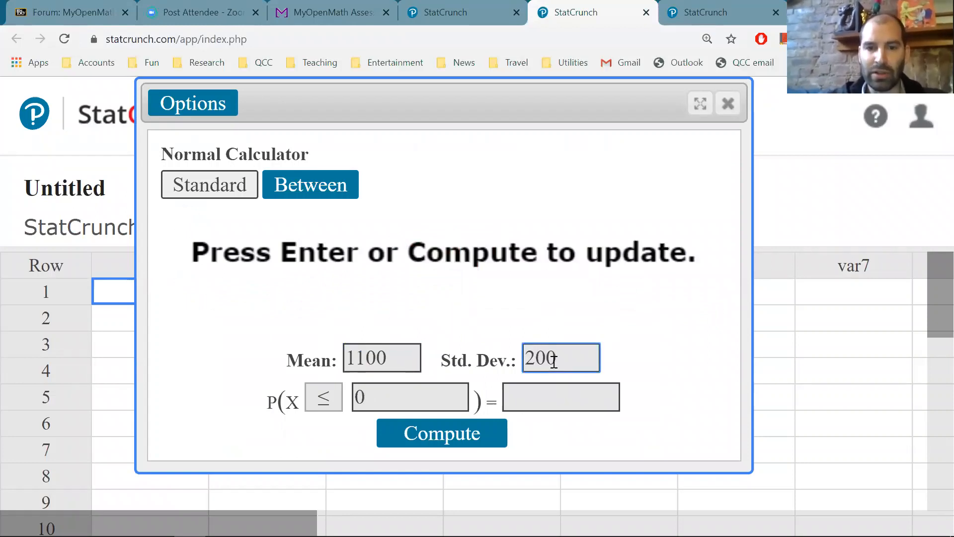
- Check the score in homework part (a) and compute the probability that X ≤ 995 in the StatCrunch Normal calculator
click(421, 401)
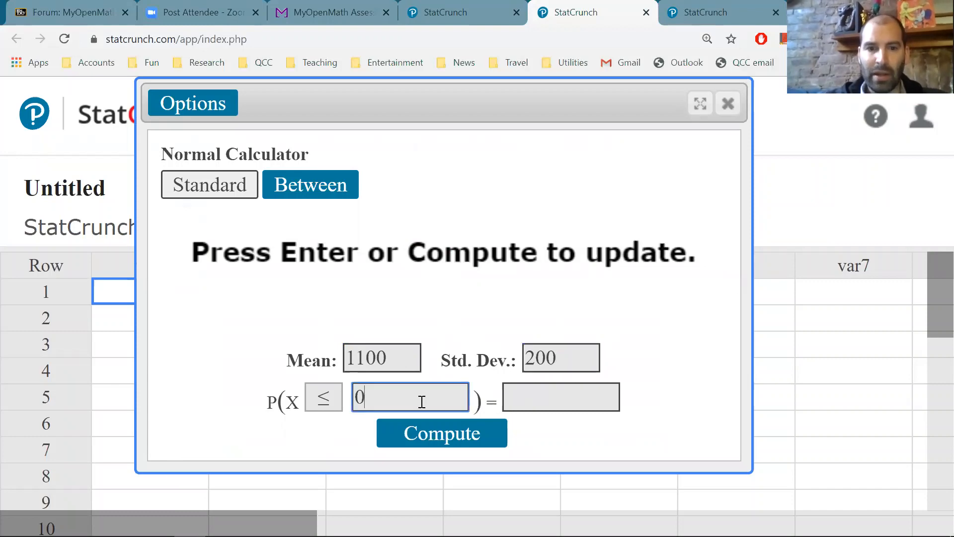
click(341, 8)
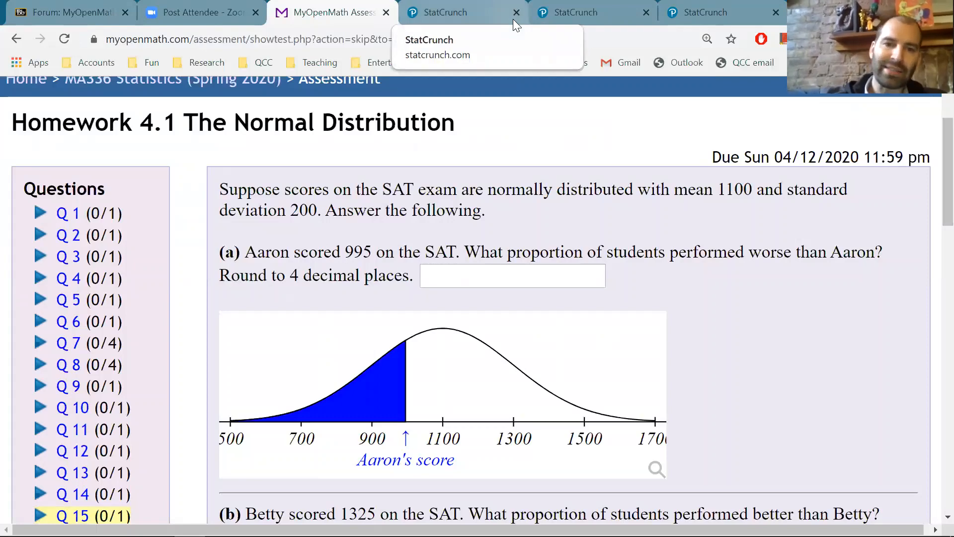
click(614, 2)
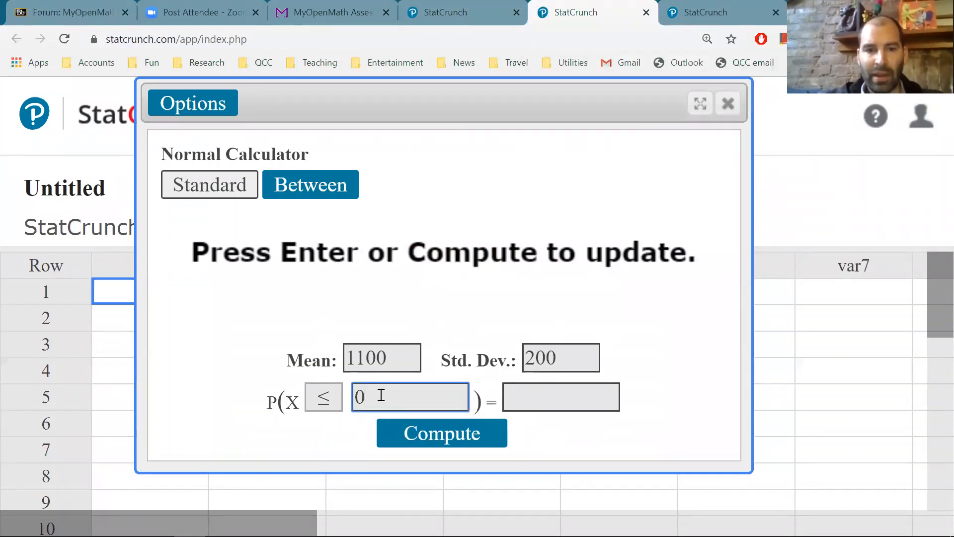
key(BackSpace)
text(995)
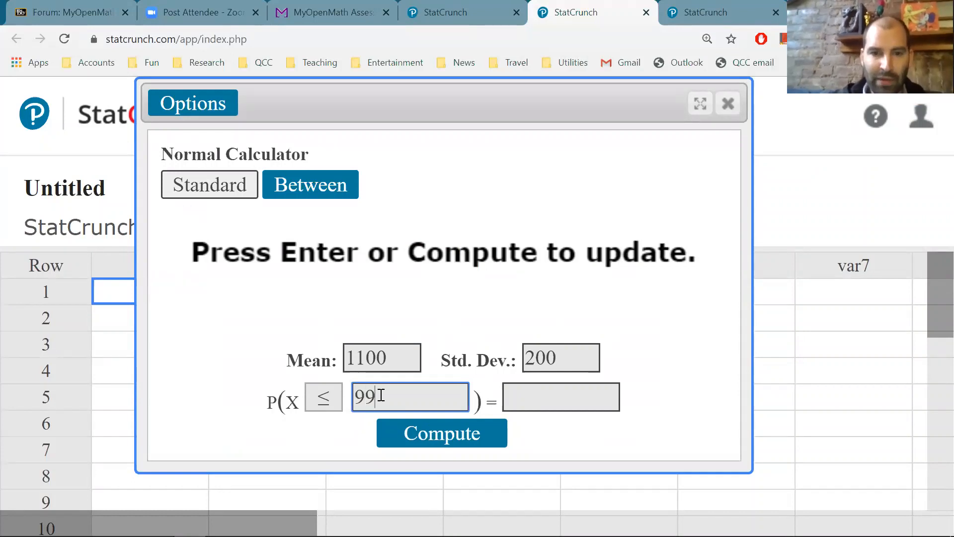
click(415, 437)
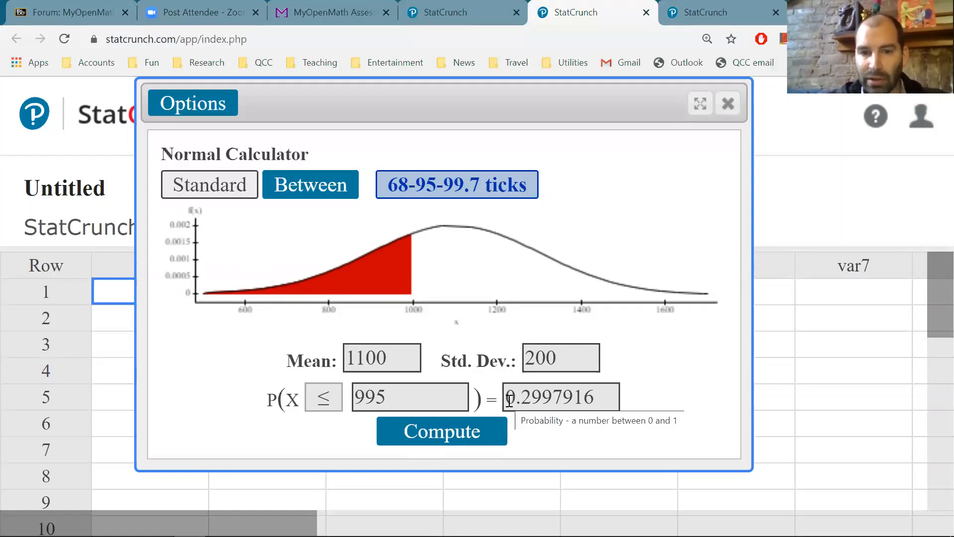
- Copy the leading digits of the computed probability and enter 0.2998 as the answer to part (a) in MyOpenMath
drag(510, 400, 563, 403)
key(ctrl+c)
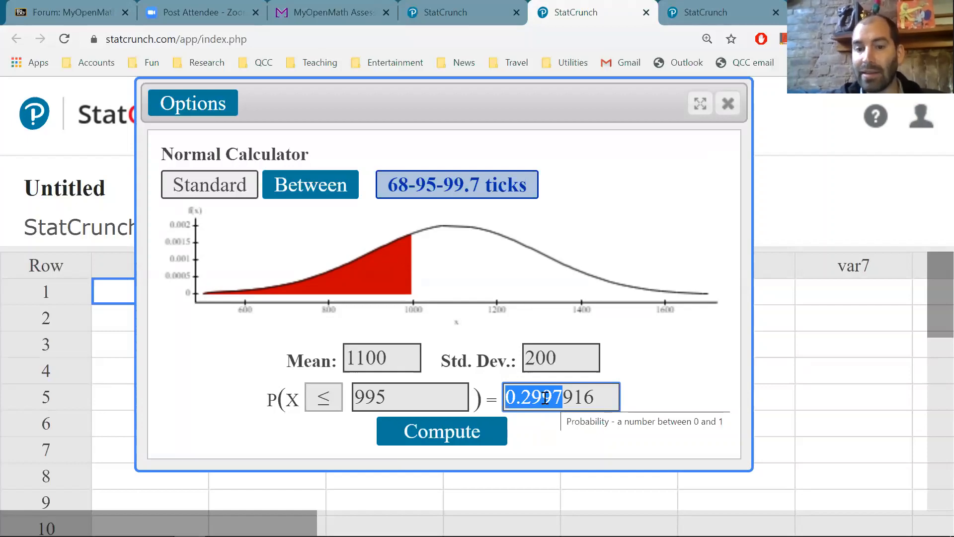
click(327, 7)
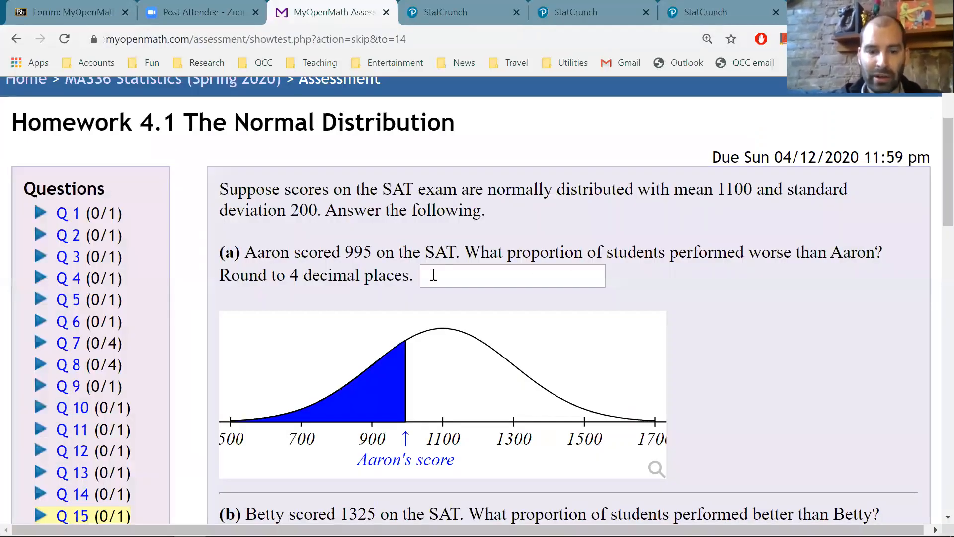
click(433, 274)
key(ctrl+v)
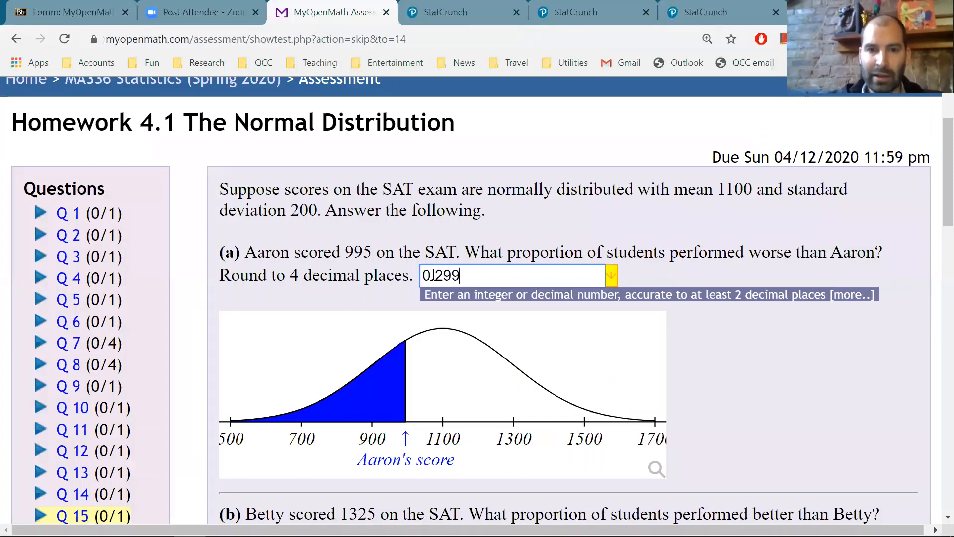
text(8)
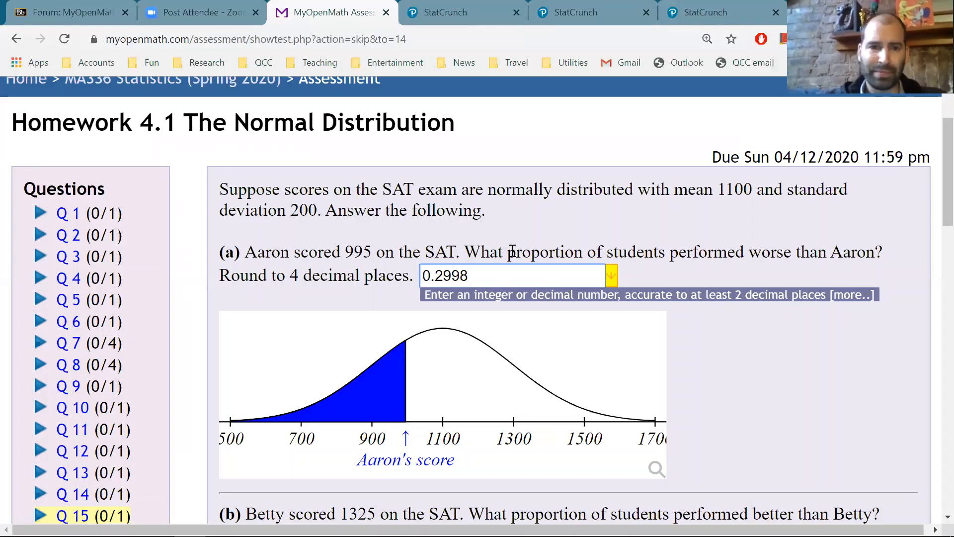
- Read homework part (b) and compute the probability that X ≥ 1325 in the StatCrunch Normal calculator
scroll(512, 250, down, 3)
scroll(513, 250, down, 4)
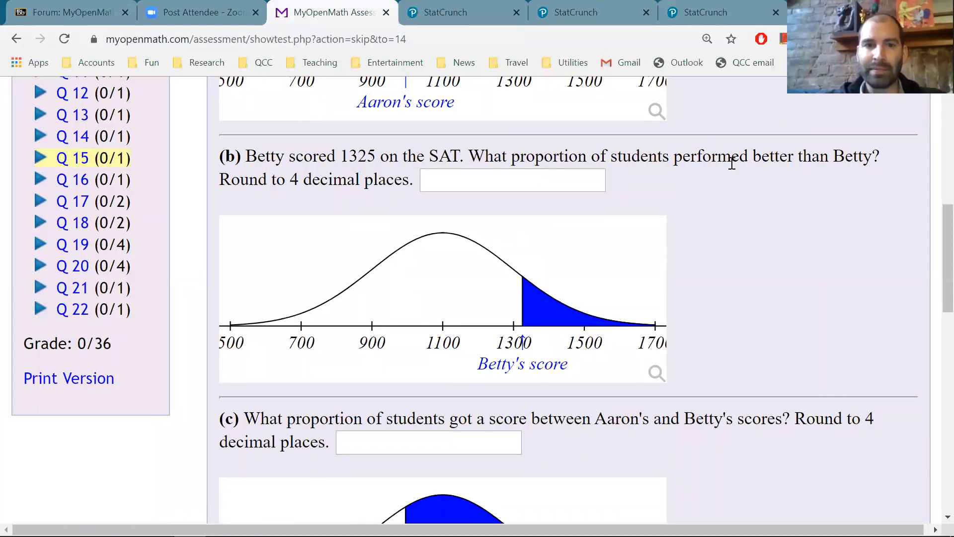
click(584, 10)
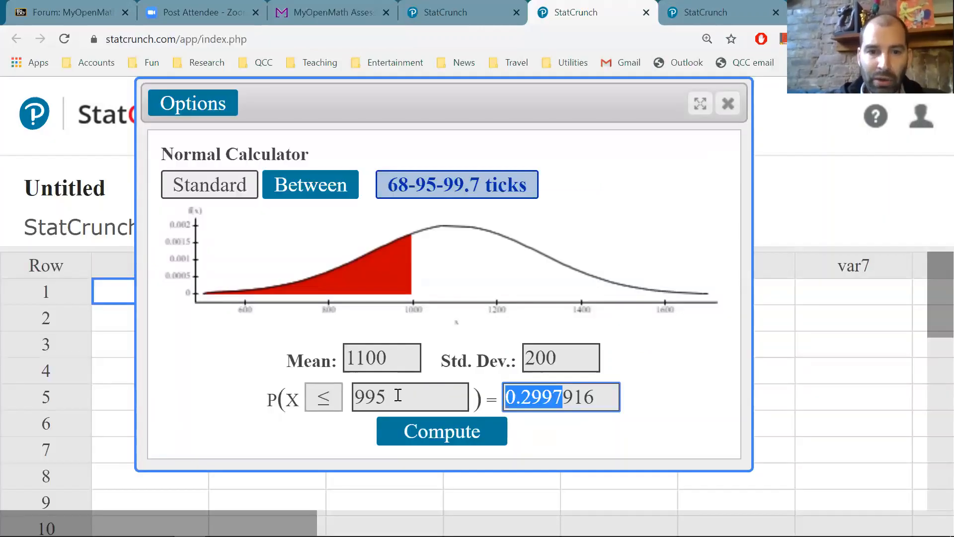
drag(398, 395, 356, 391)
text(1325)
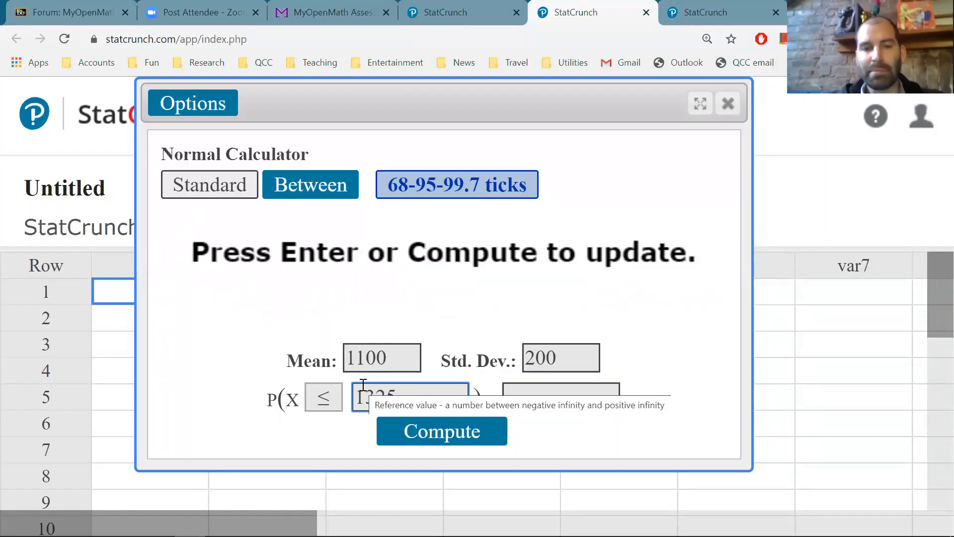
click(327, 397)
click(323, 449)
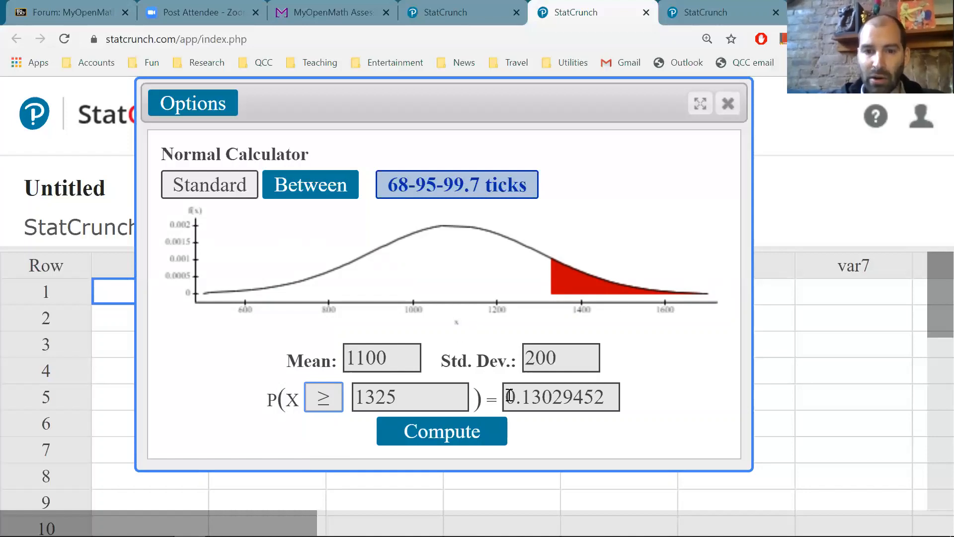
- Copy the leading digits of the computed probability and enter 0.1303 as the answer to part (b) in MyOpenMath
drag(507, 398, 566, 398)
key(ctrl+c)
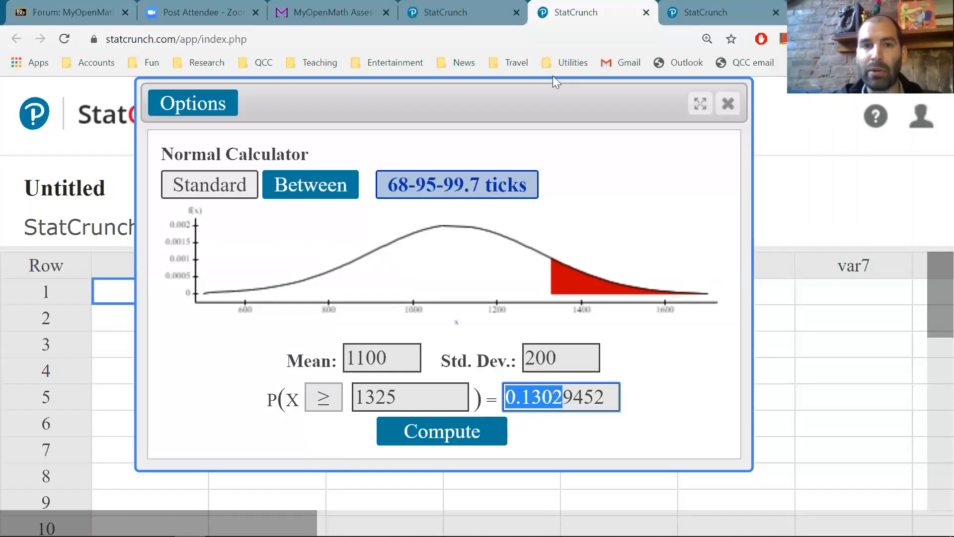
click(342, 8)
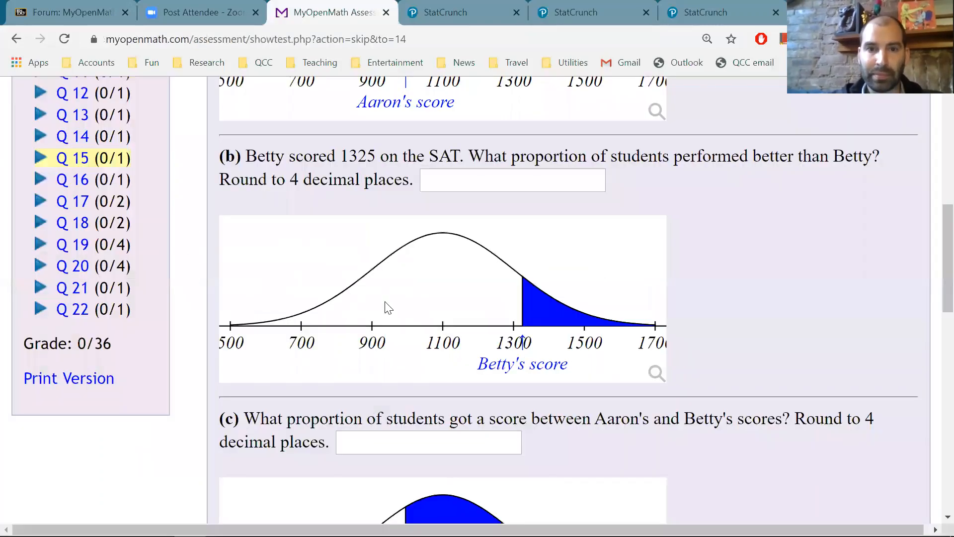
click(446, 179)
key(ctrl+v)
key(BackSpace)
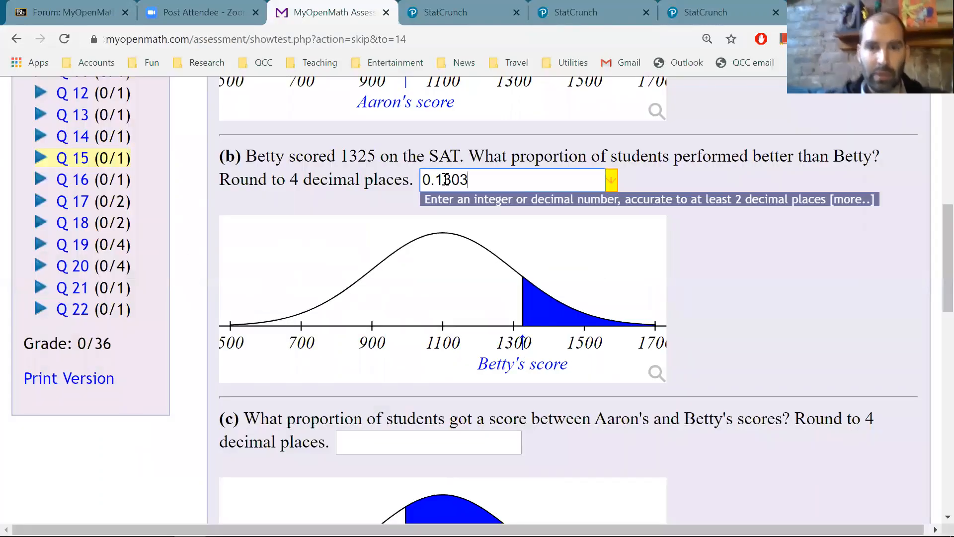
- Review homework part (c) and compute the probability that X is between 995 and 1325 in StatCrunch using the Between mode
scroll(588, 295, down, 6)
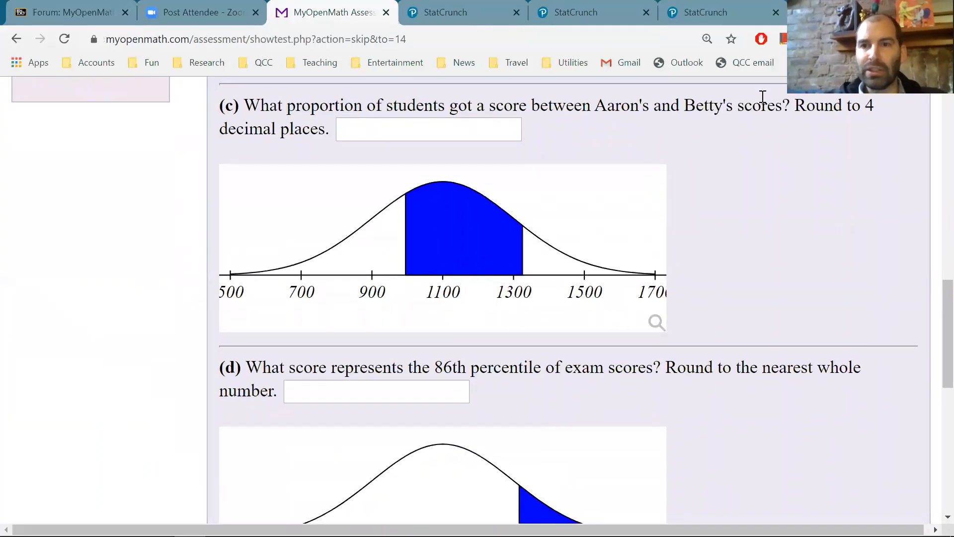
scroll(714, 196, up, 1)
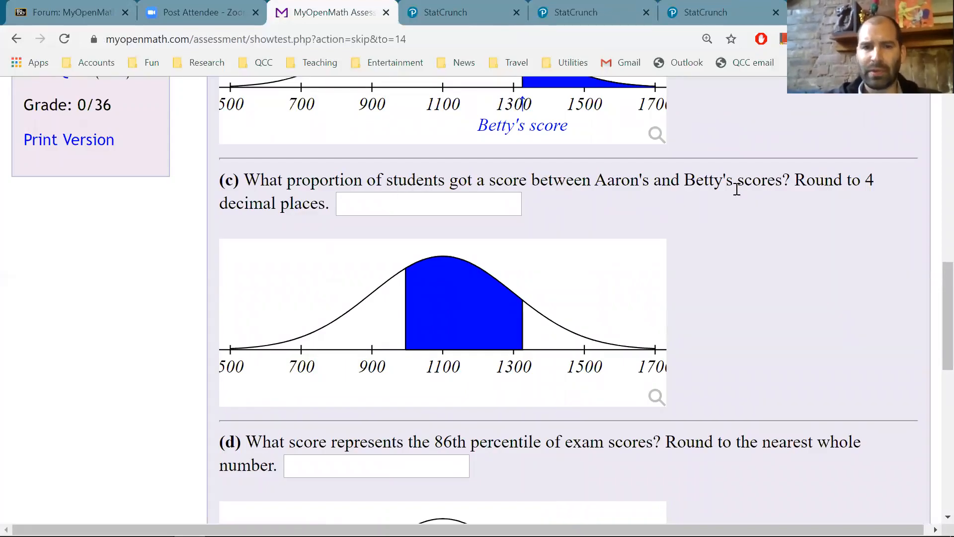
scroll(564, 209, up, 8)
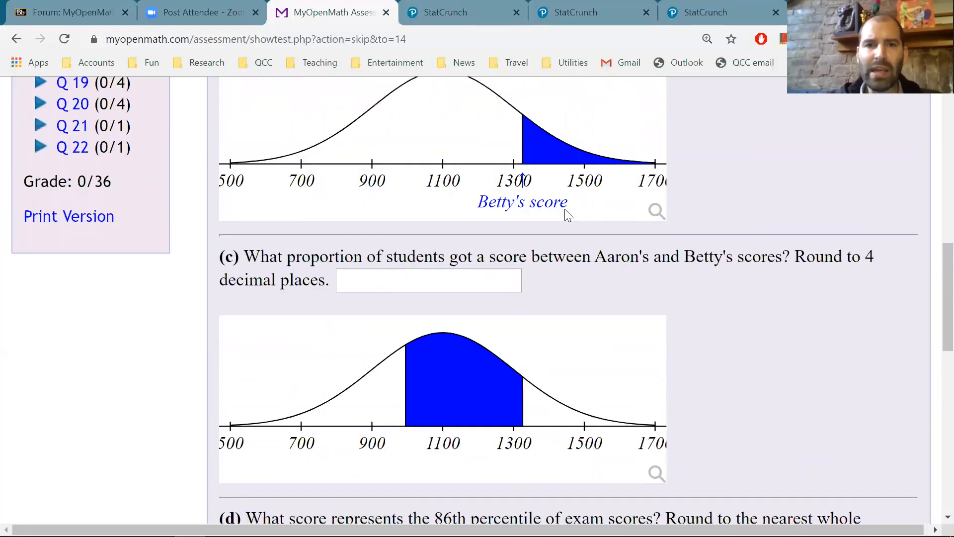
scroll(564, 208, down, 2)
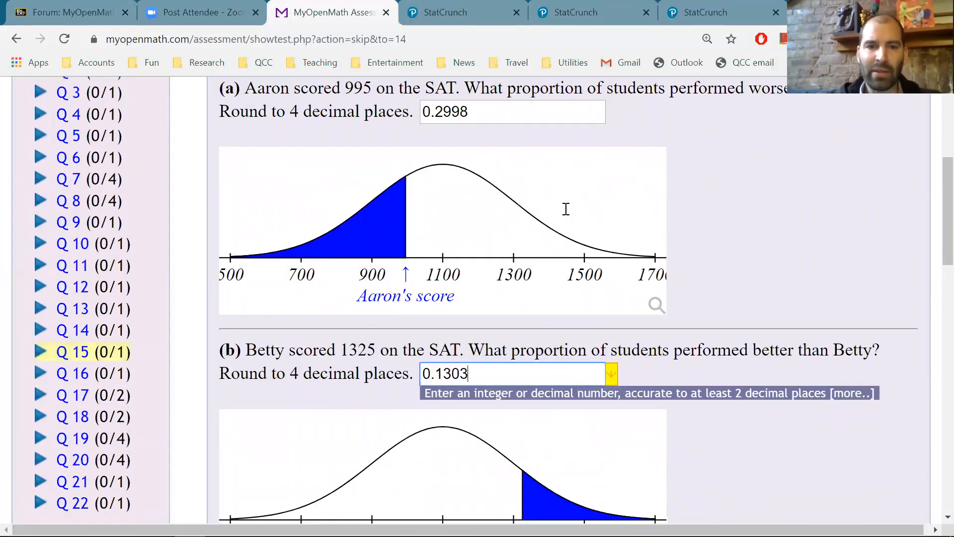
scroll(567, 211, down, 9)
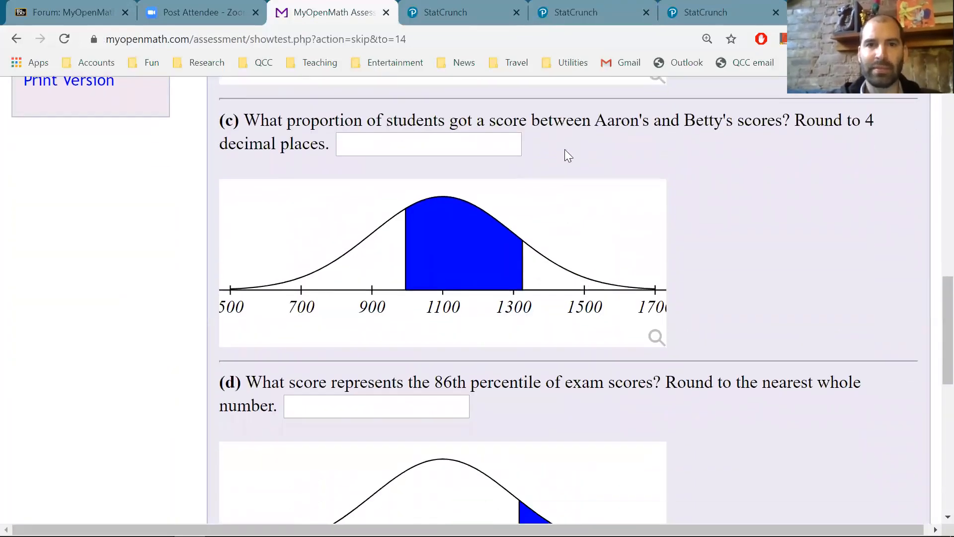
click(602, 5)
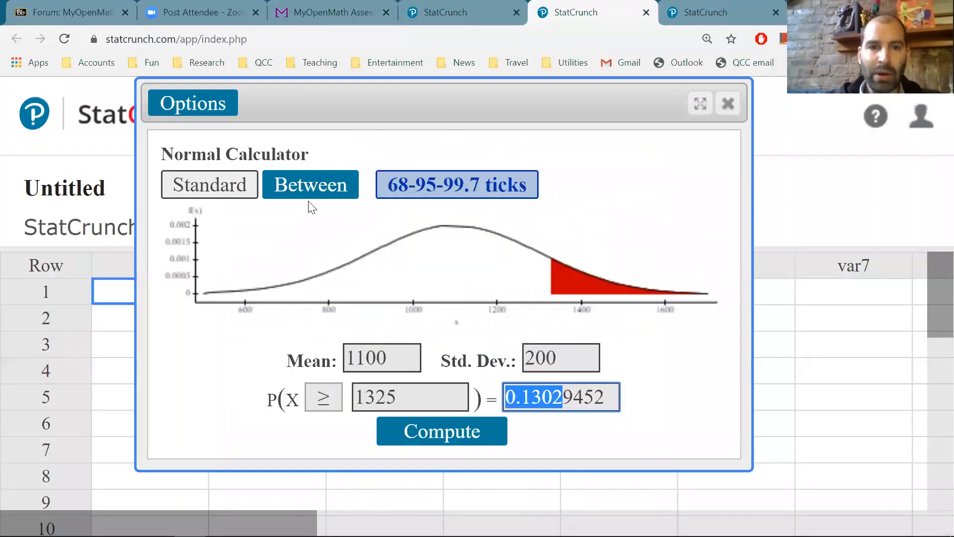
click(295, 201)
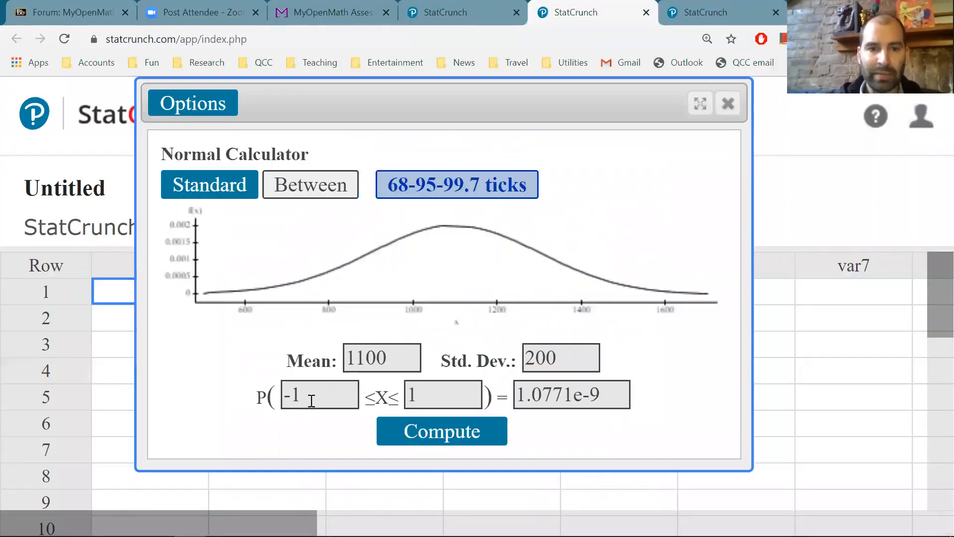
click(285, 396)
text(995)
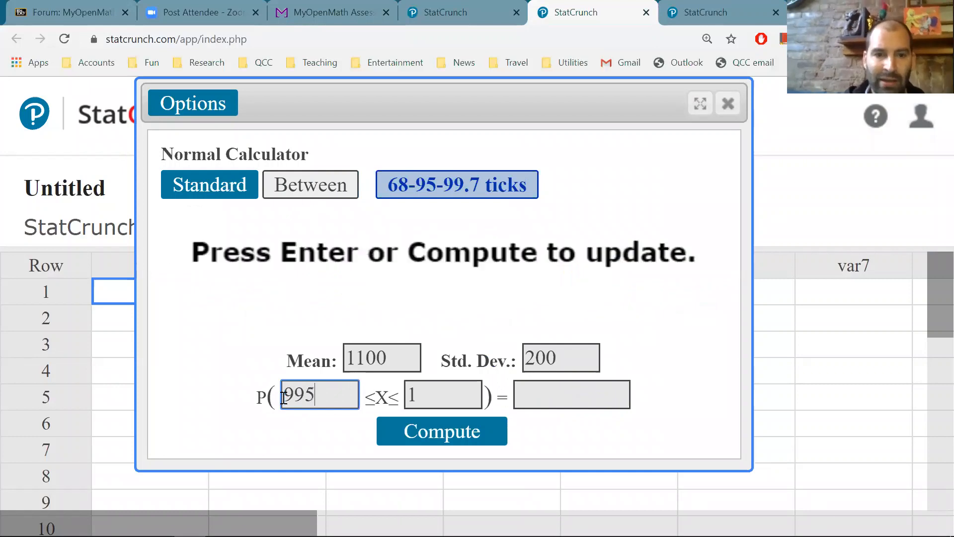
click(415, 395)
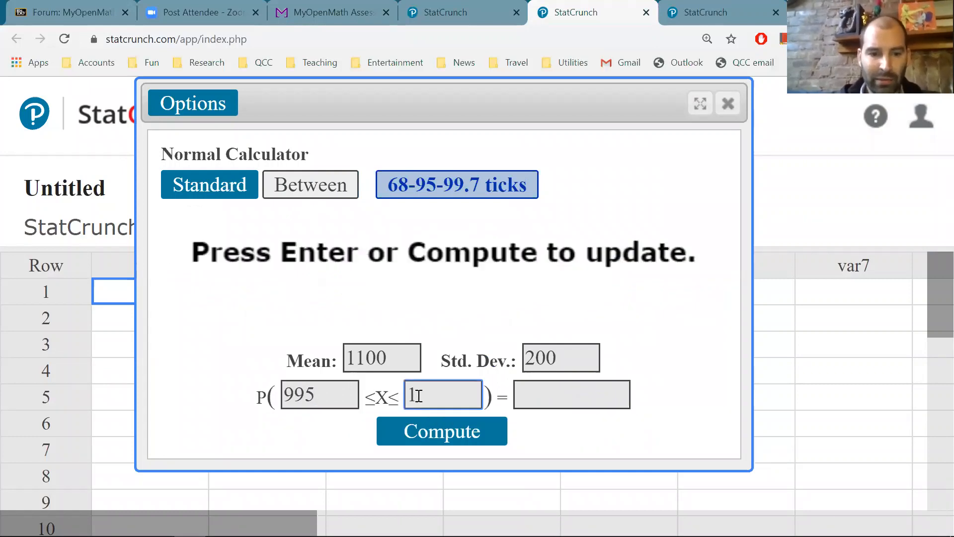
text(325)
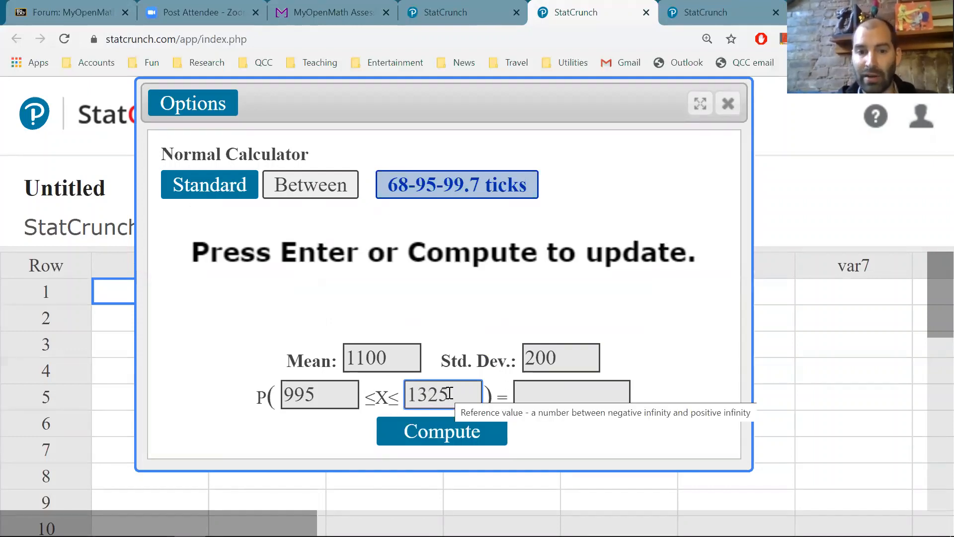
click(431, 439)
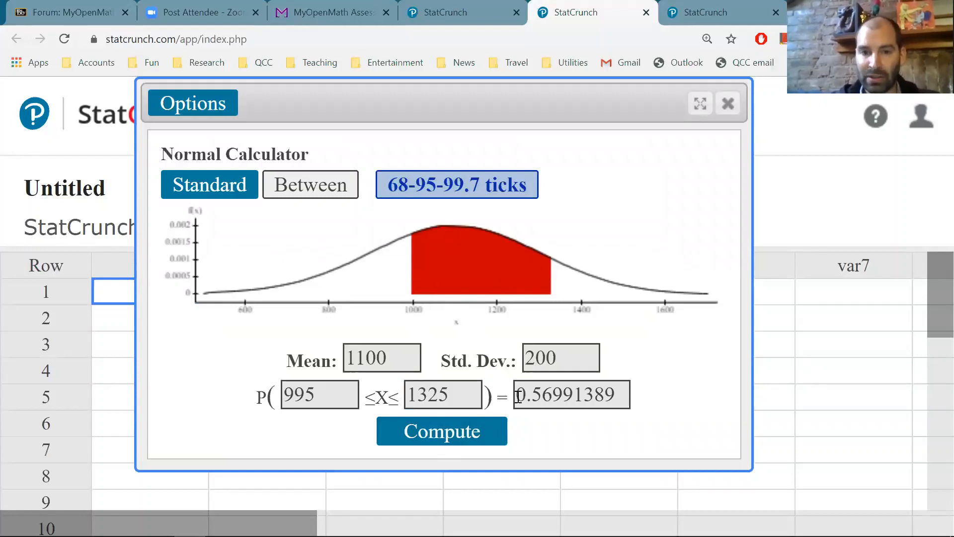
- Copy the leading digits of the computed between-probability and enter 0.5699 as the answer to part (c) in MyOpenMath
drag(517, 396, 573, 389)
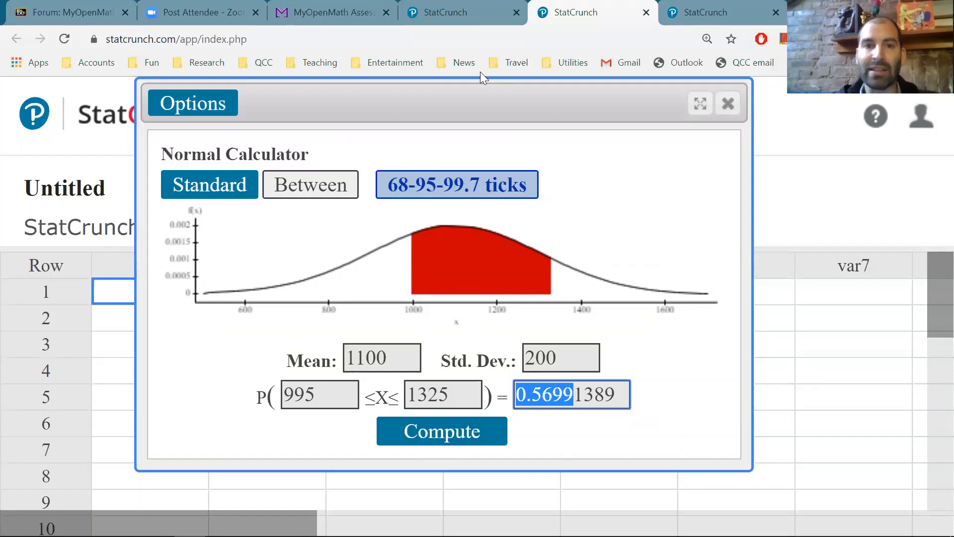
click(352, 19)
click(400, 136)
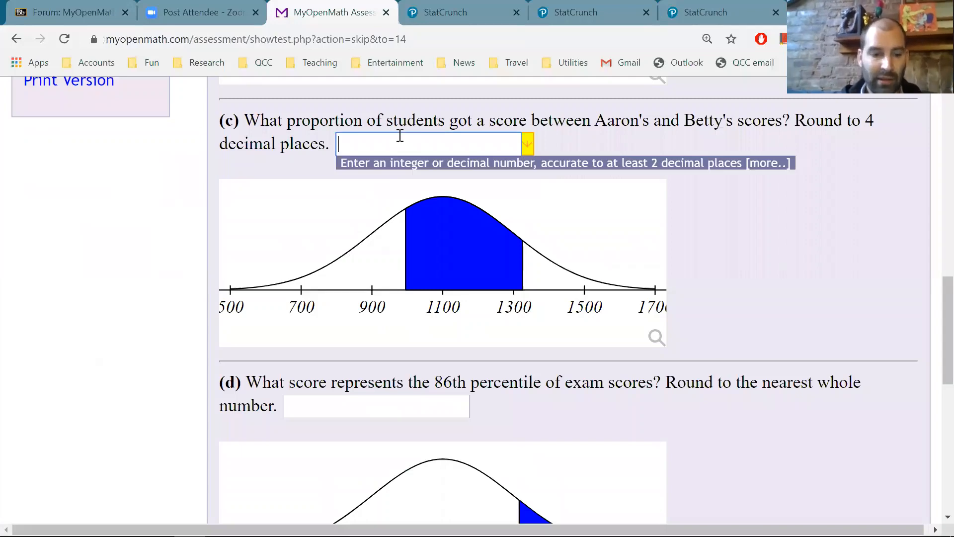
text(0.5699)
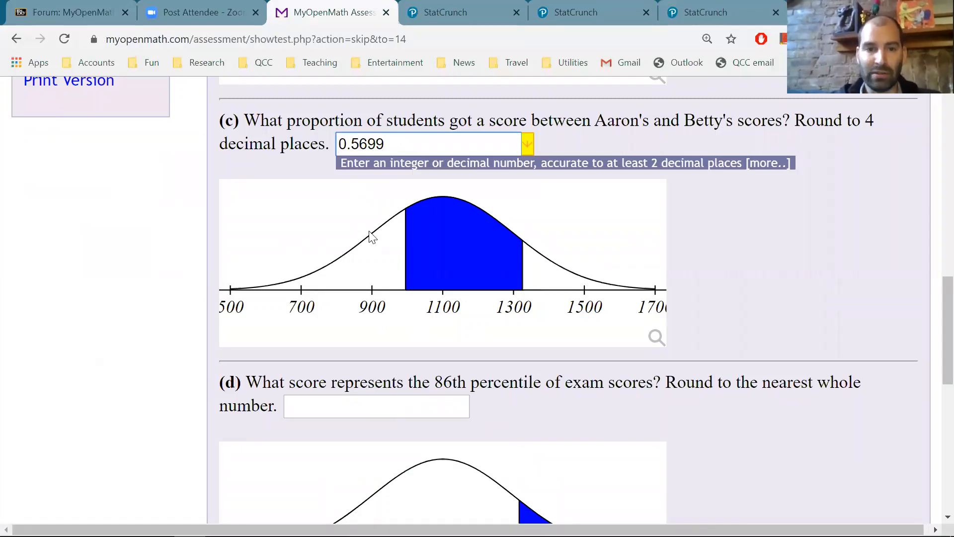
- Read homework part (d) and compute the 86th percentile score in StatCrunch's Standard mode, using P(X ≤ x) = 0.86
scroll(370, 234, down, 4)
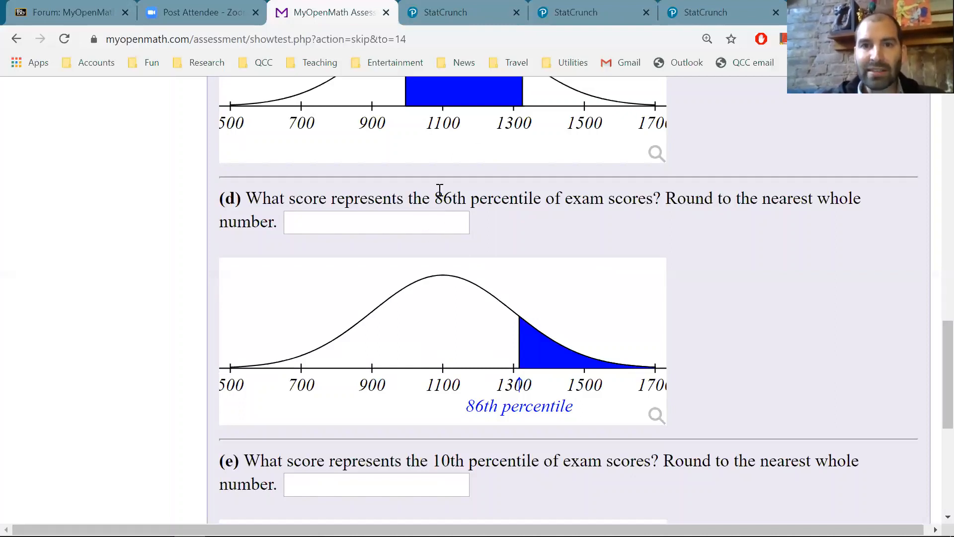
click(575, 12)
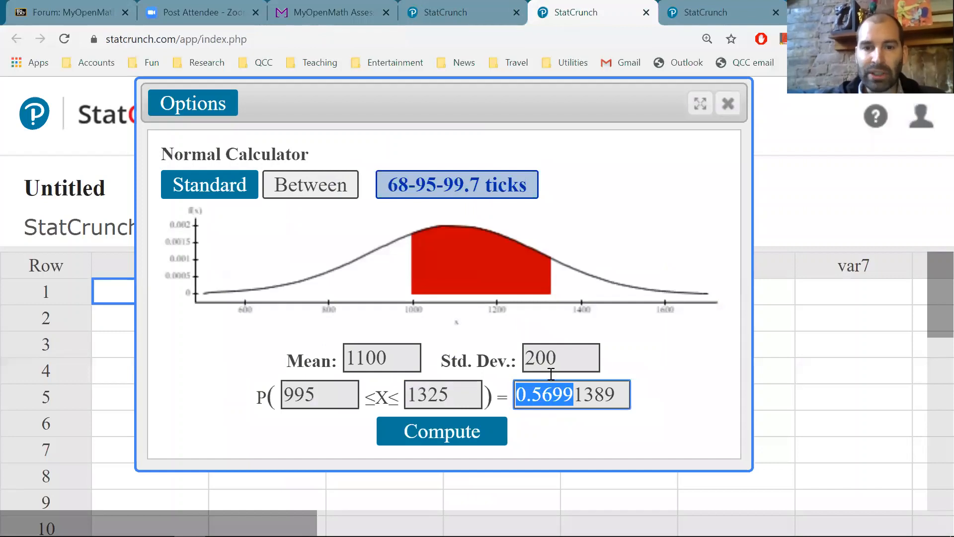
click(223, 180)
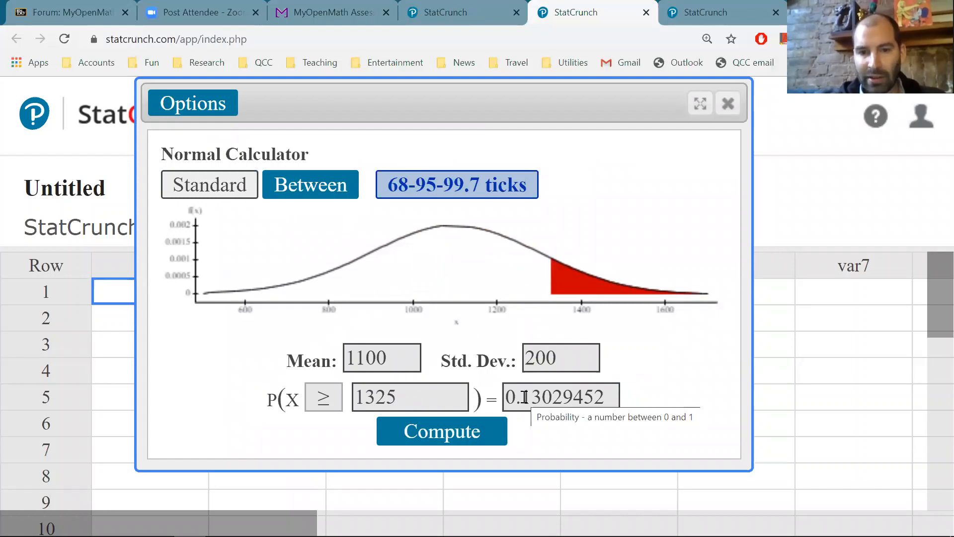
drag(525, 397, 648, 381)
text(86)
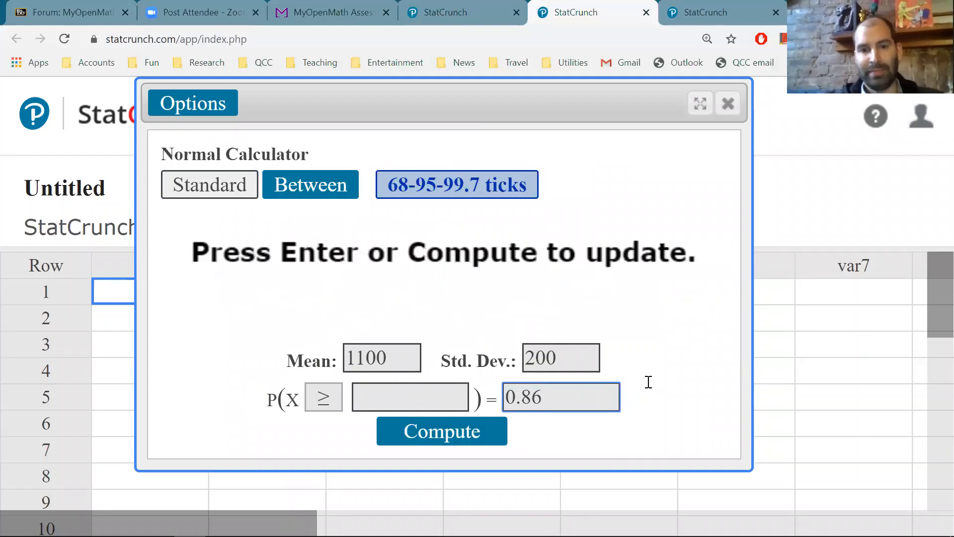
click(320, 401)
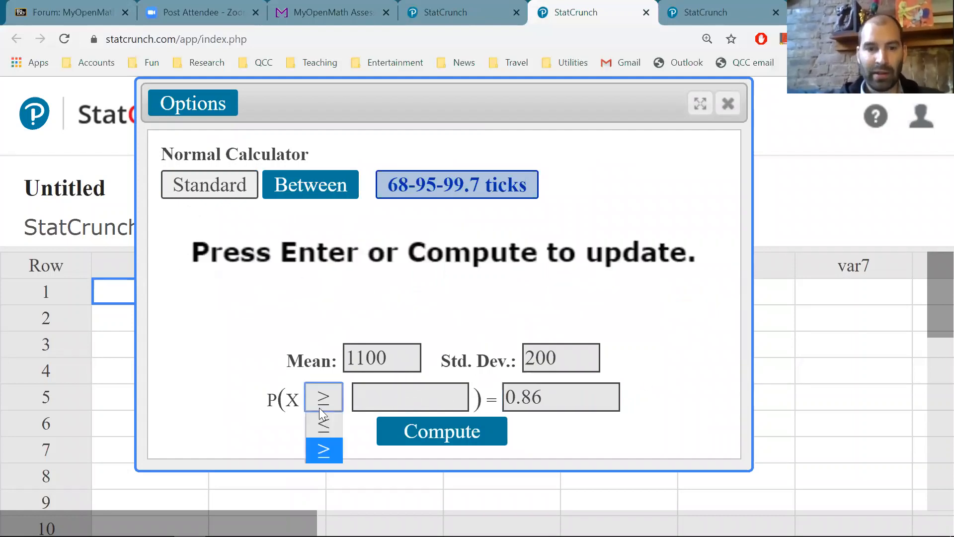
click(320, 417)
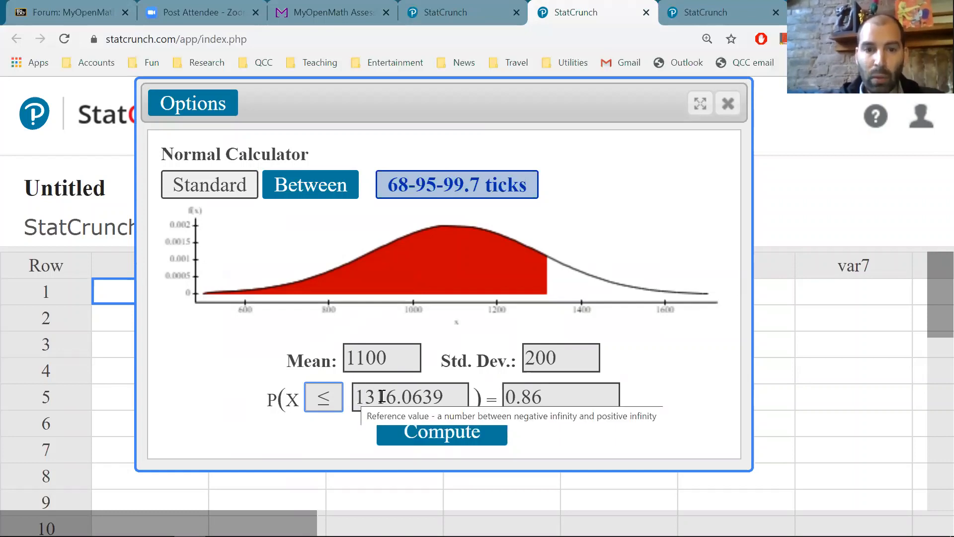
- Copy the computed percentile score and enter it as the whole number 1316 in part (e)'s answer box in MyOpenMath
drag(357, 396, 464, 386)
key(ctrl+c)
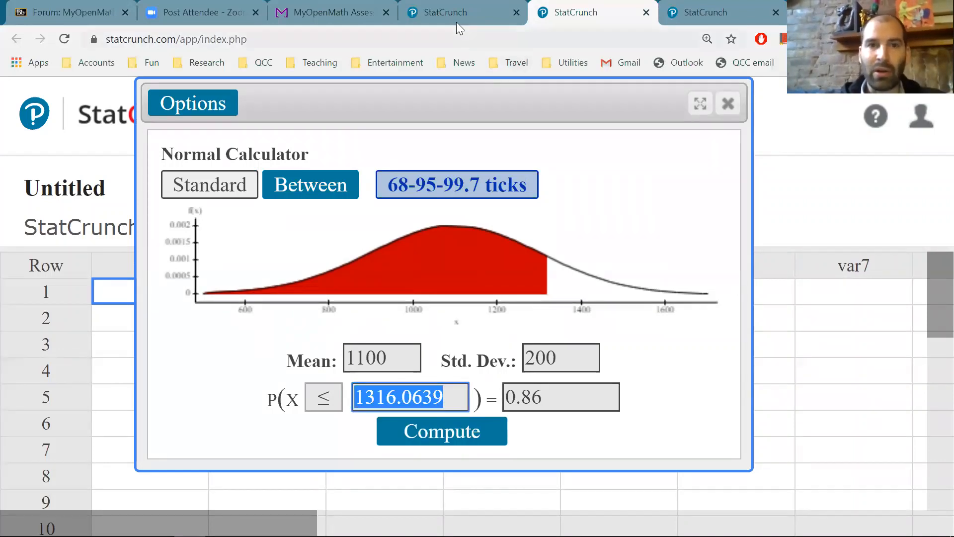
click(331, 12)
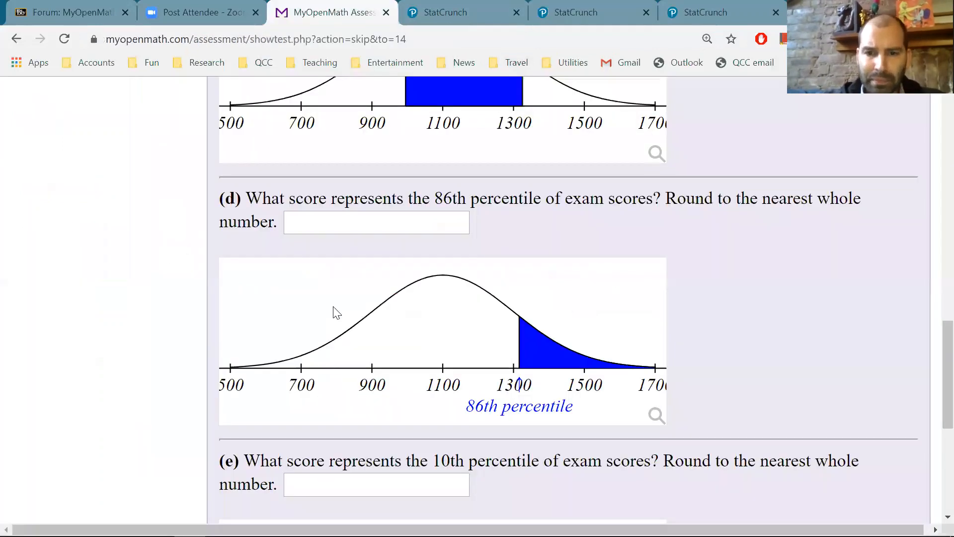
click(321, 481)
key(ctrl+v)
key(BackSpace)
key(BackSpace)
key(BackSpace)
key(BackSpace)
key(BackSpace)
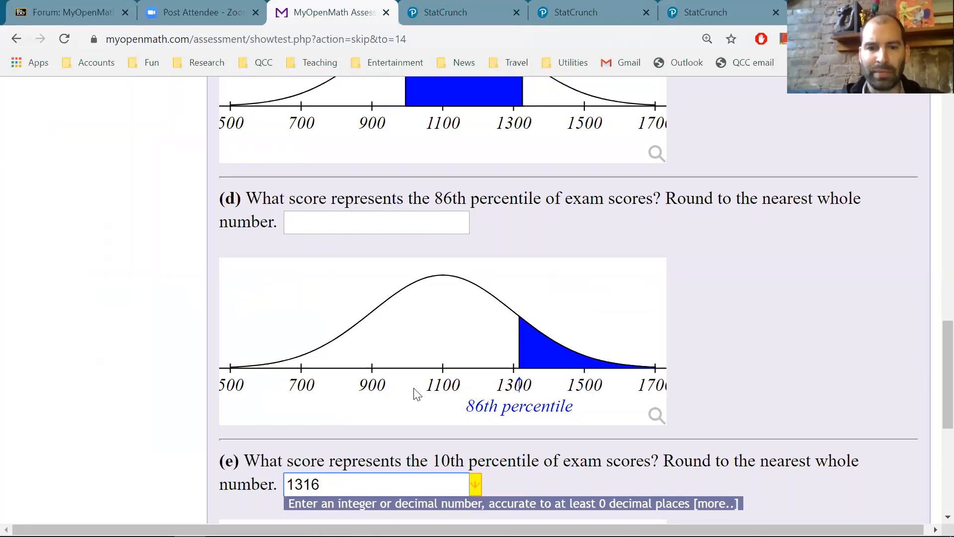
- Compare the questions in parts (d) and (e) and enter 1316 as the answer to part (d)
scroll(414, 388, down, 2)
scroll(414, 388, down, 3)
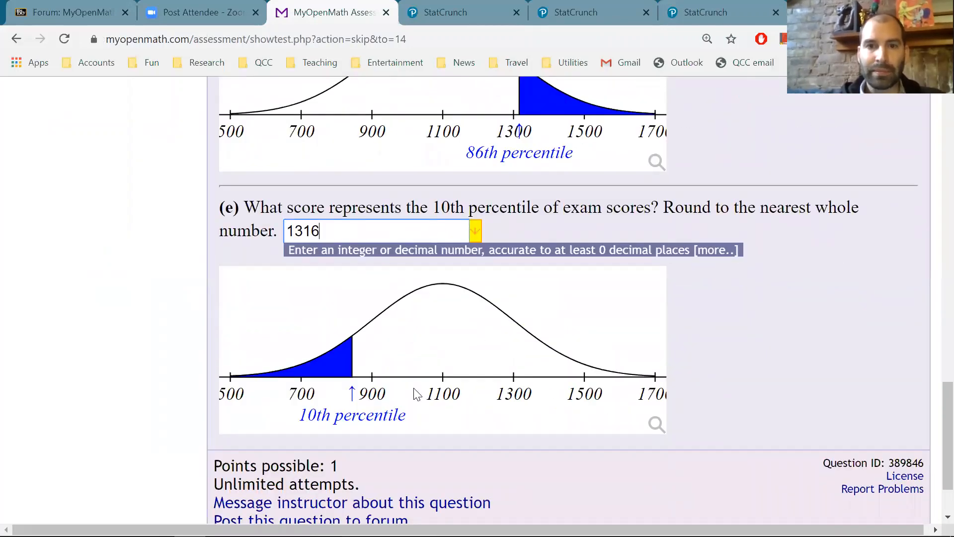
scroll(415, 393, up, 4)
scroll(415, 393, down, 1)
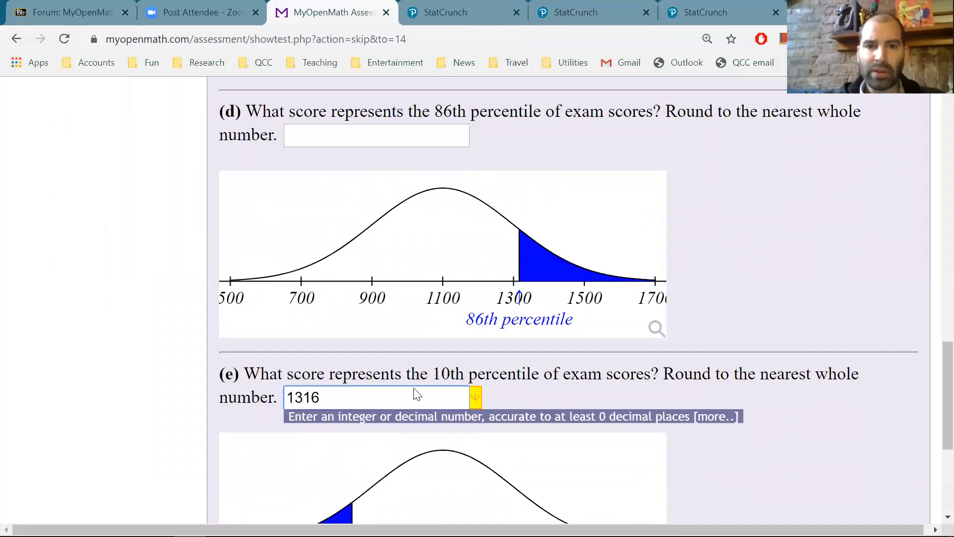
scroll(416, 394, down, 4)
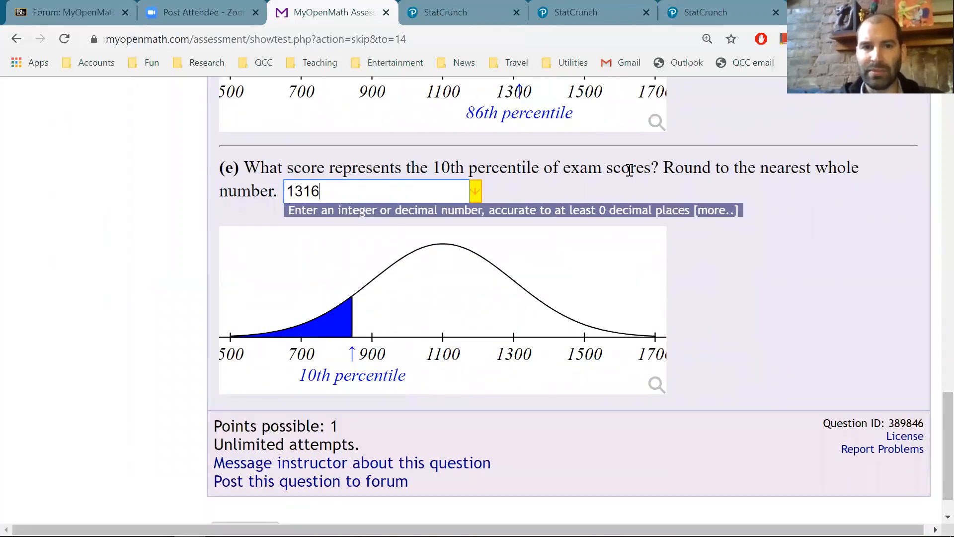
scroll(509, 215, up, 2)
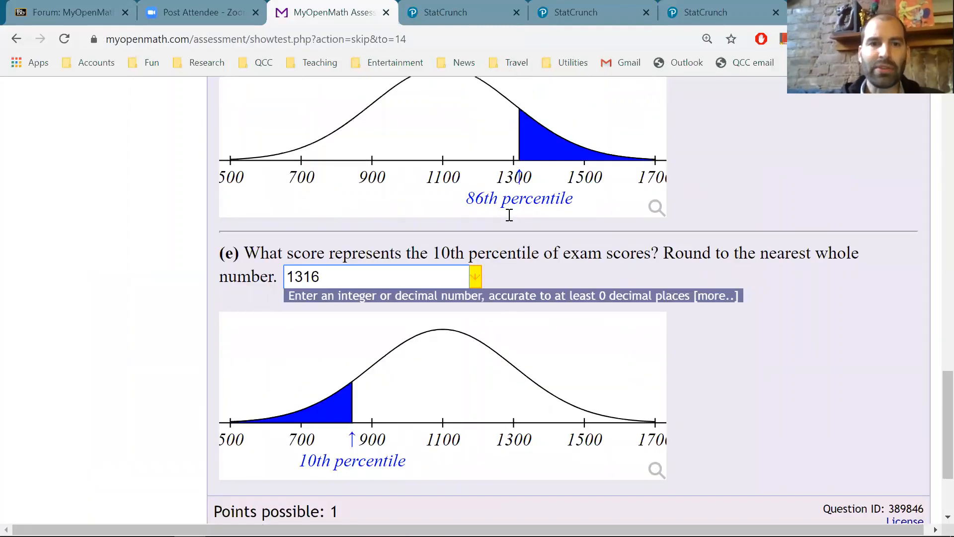
scroll(509, 215, up, 3)
click(364, 156)
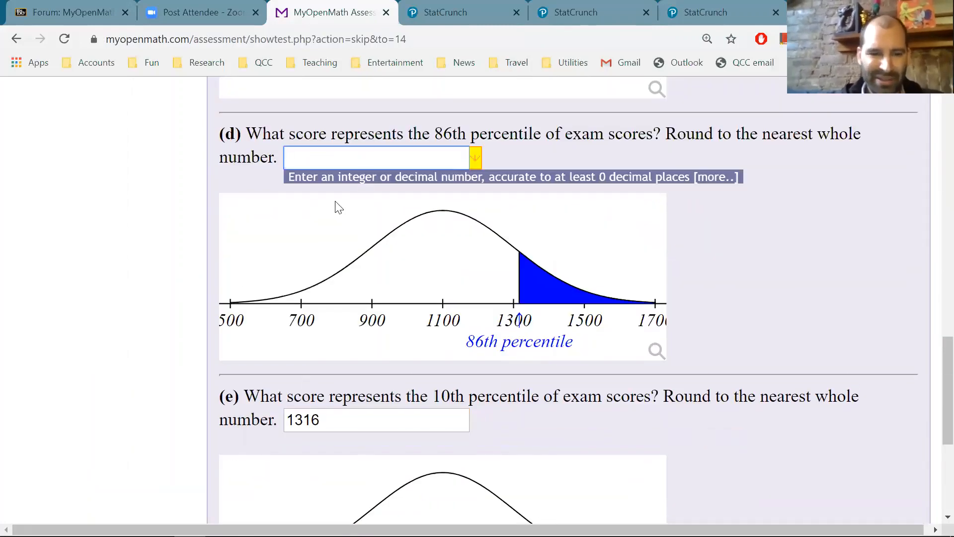
text(1316)
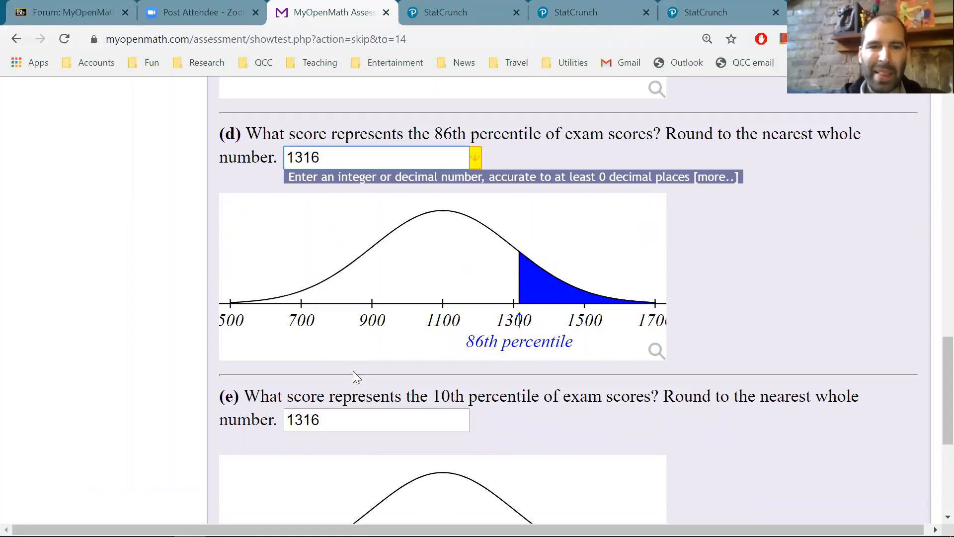
- Review homework part (e) and compute the 10th percentile score in StatCrunch, using P(X ≤ x) = 0.10
scroll(353, 371, down, 5)
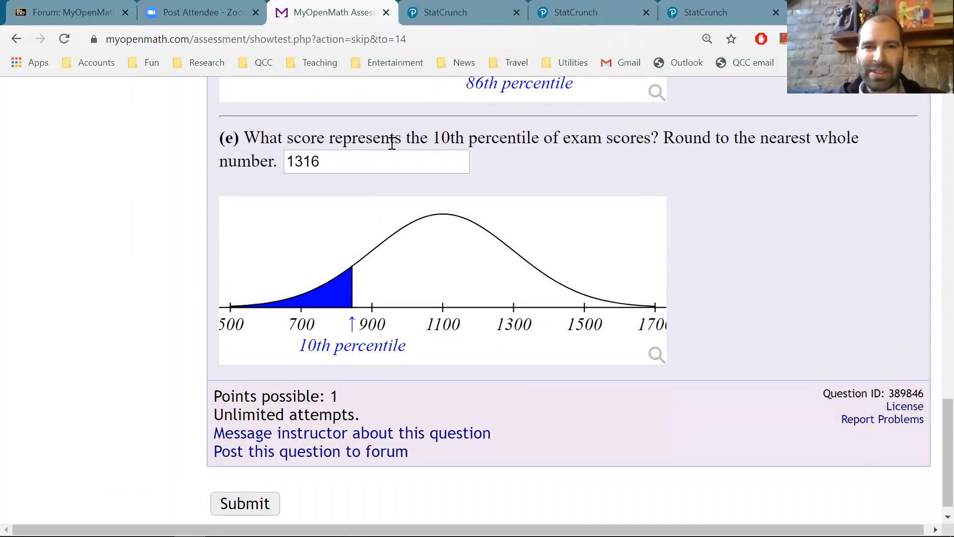
scroll(392, 143, up, 2)
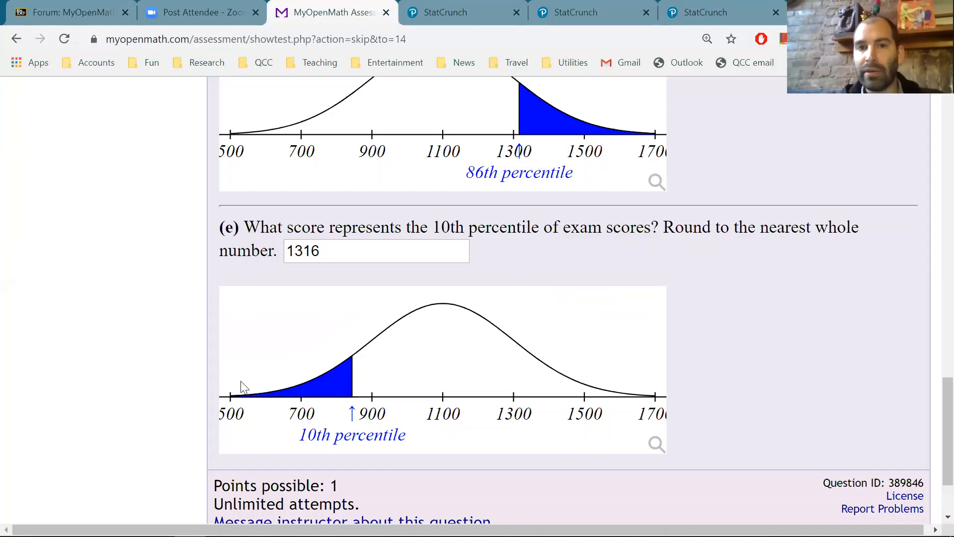
click(579, 6)
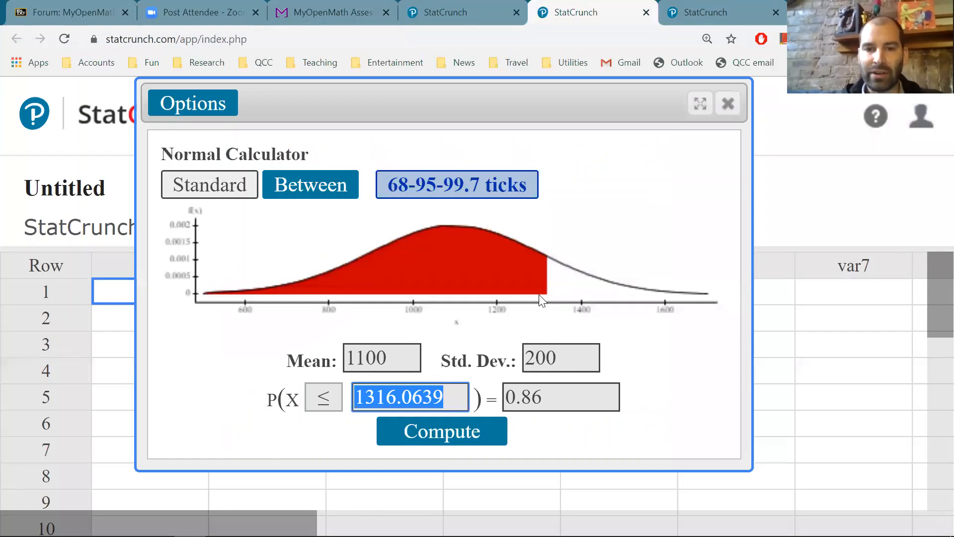
drag(538, 396, 525, 396)
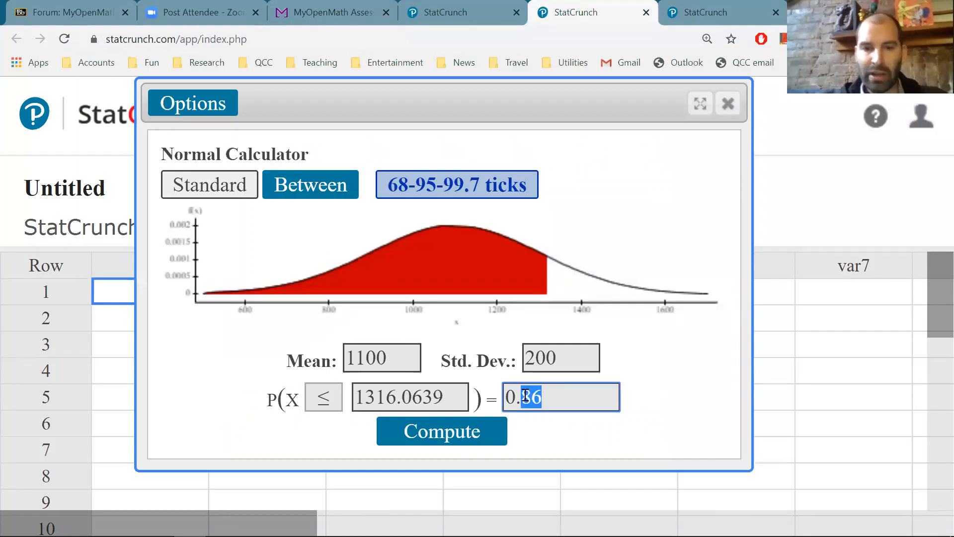
text(10)
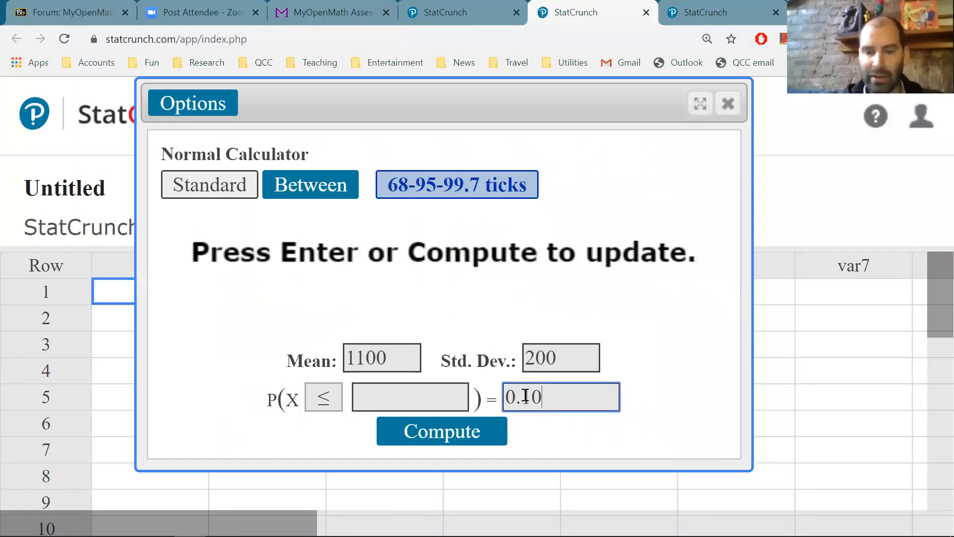
click(484, 432)
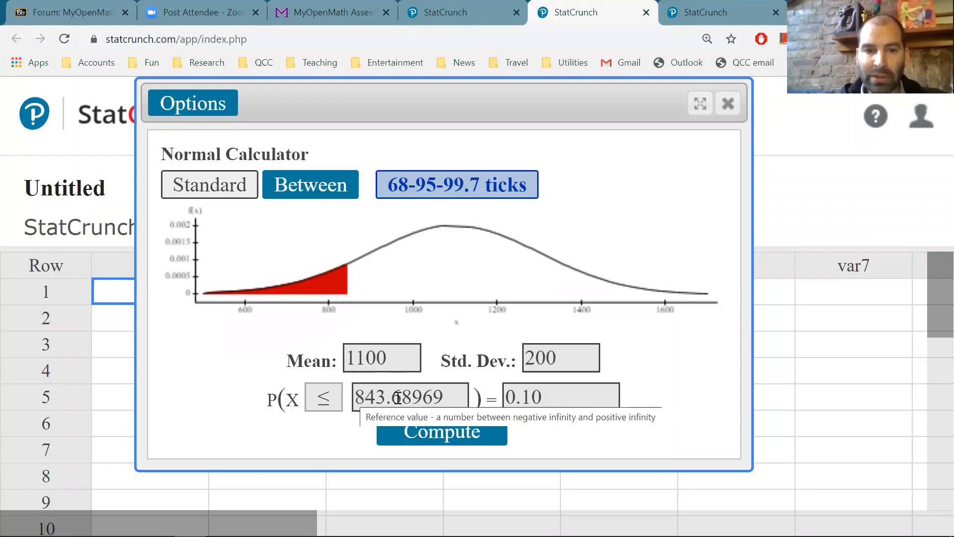
- Return to MyOpenMath and replace the answer to part (e) with 844
click(345, 7)
click(297, 248)
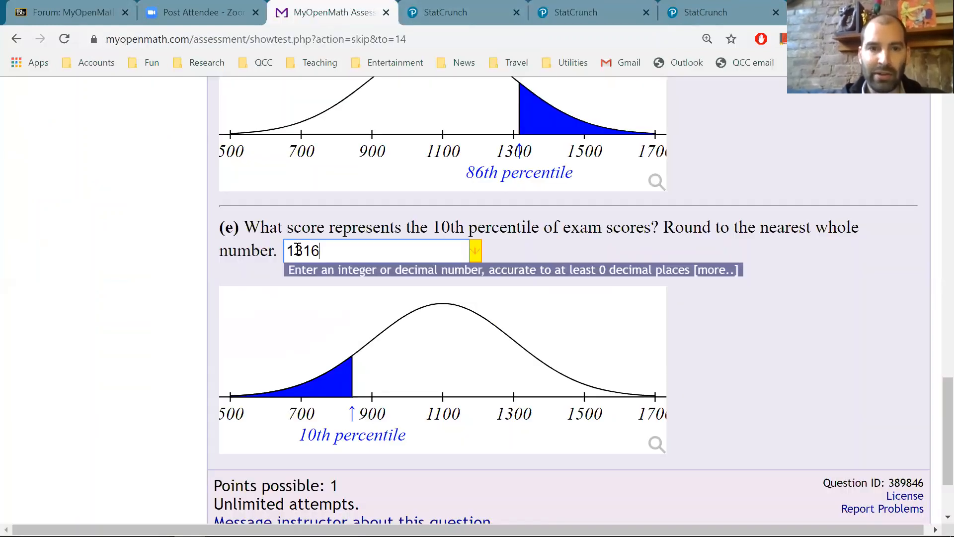
shift+click(293, 250)
key(BackSpace)
key(BackSpace)
text(844)
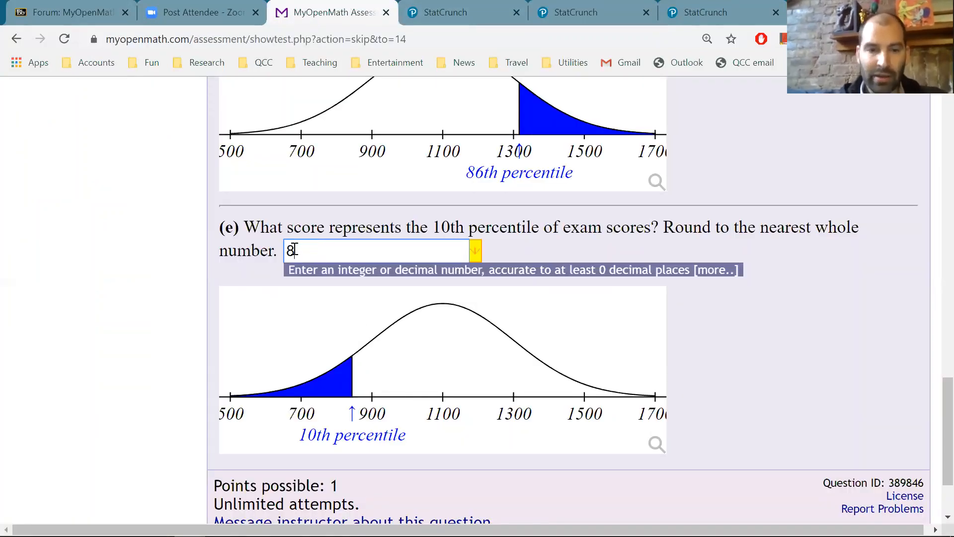